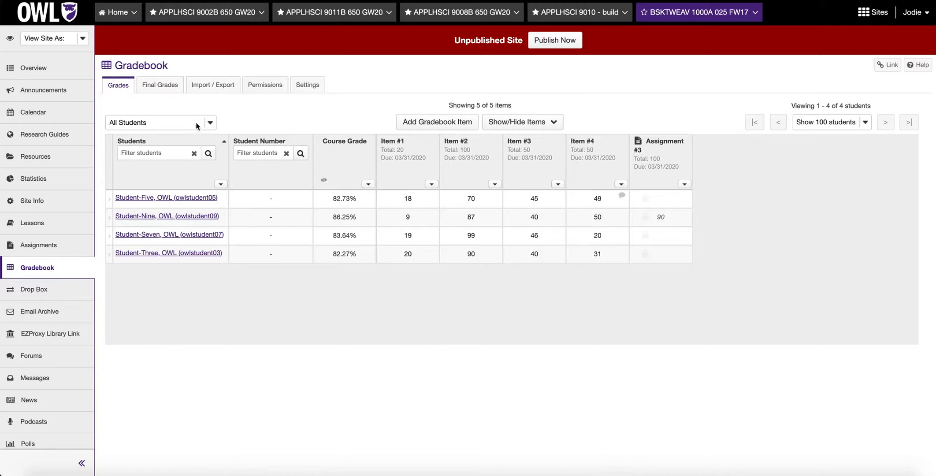
- Sort the student list by first name and check the indicator in the Course Grade column
left_click(176, 154)
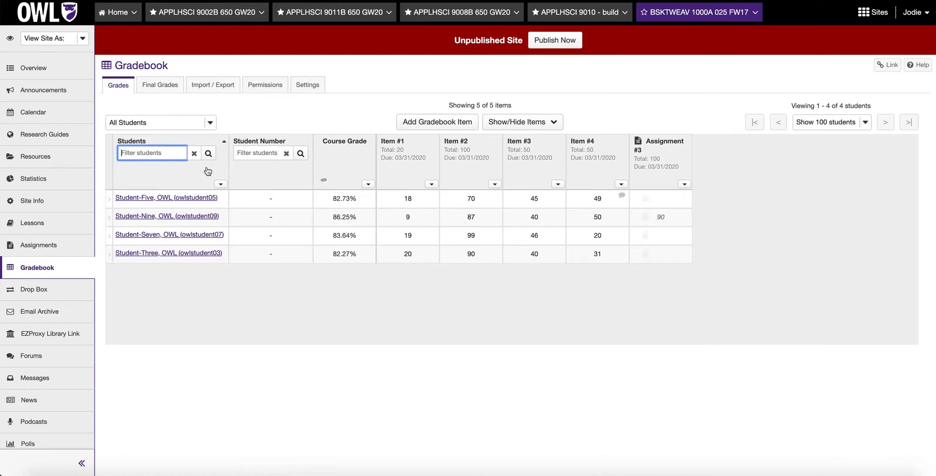
left_click(222, 185)
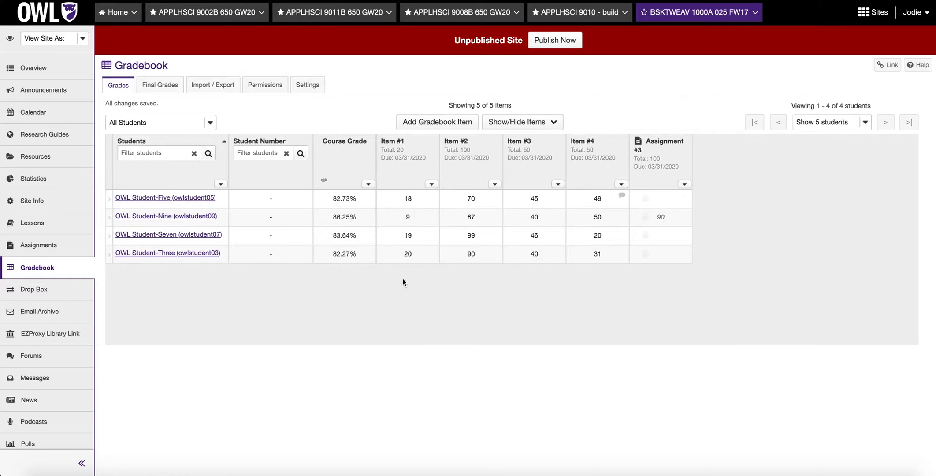
left_click(325, 183)
left_click(334, 267)
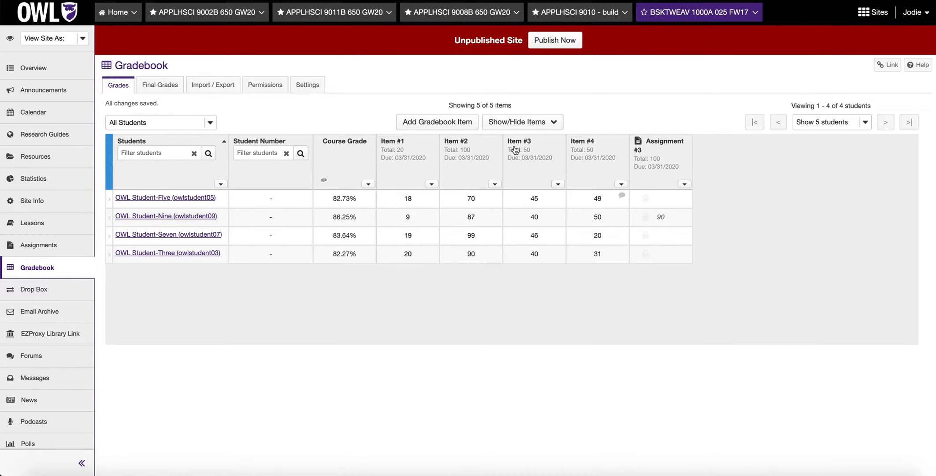
- Create a gradebook item titled "Item #5" worth 50 points and counted as extra credit
left_click(435, 122)
type("Item #5")
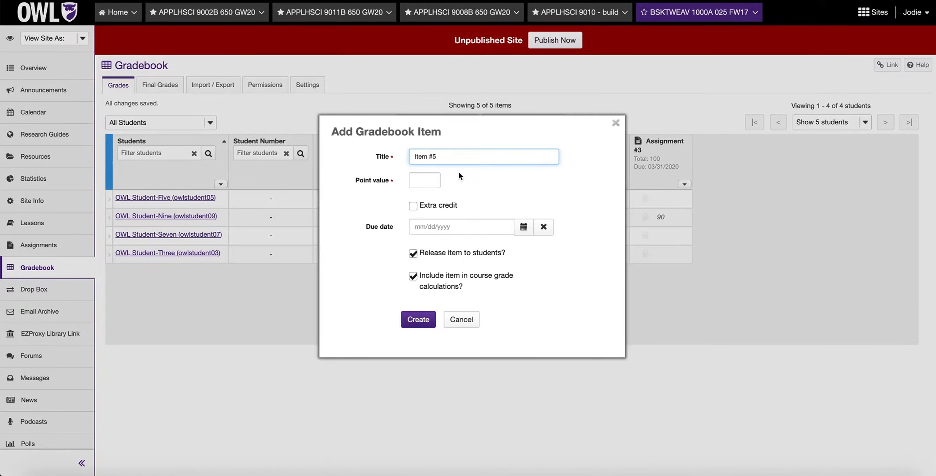
left_click(438, 181)
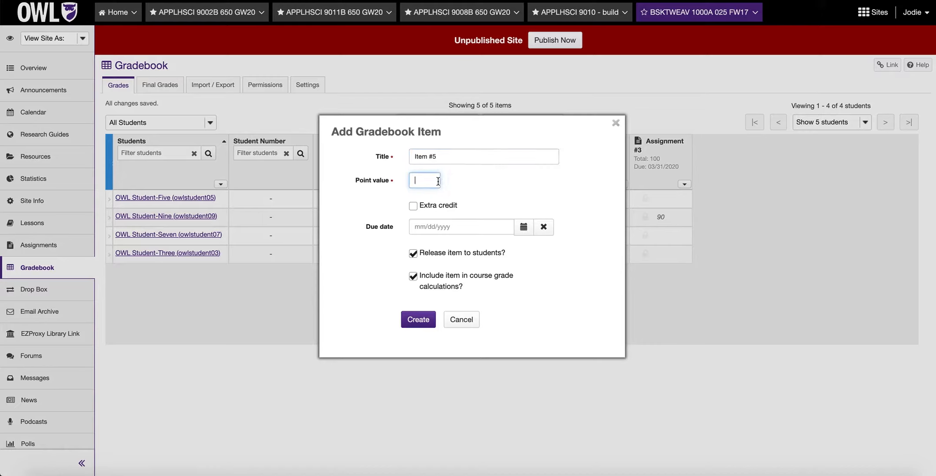
type("50")
left_click(490, 180)
left_click(418, 319)
- Enter a score of 40 in Item #5 for the first student listed
left_click(726, 249)
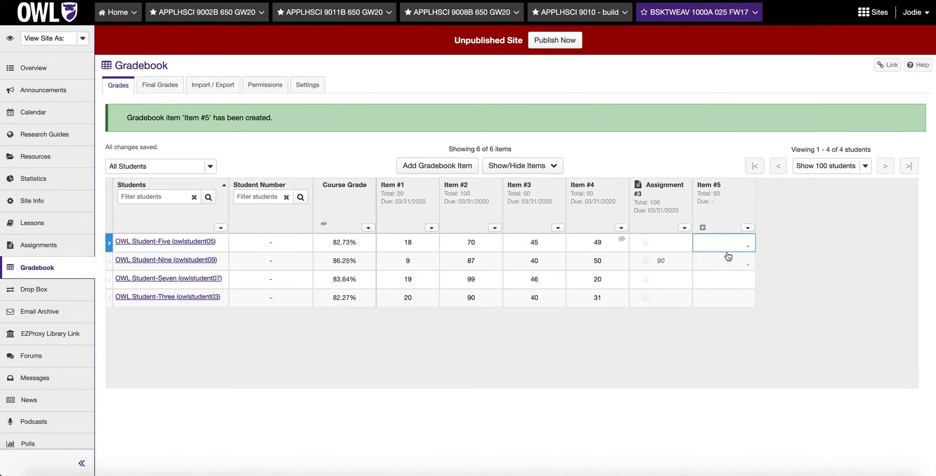
double_click(721, 244)
type("40")
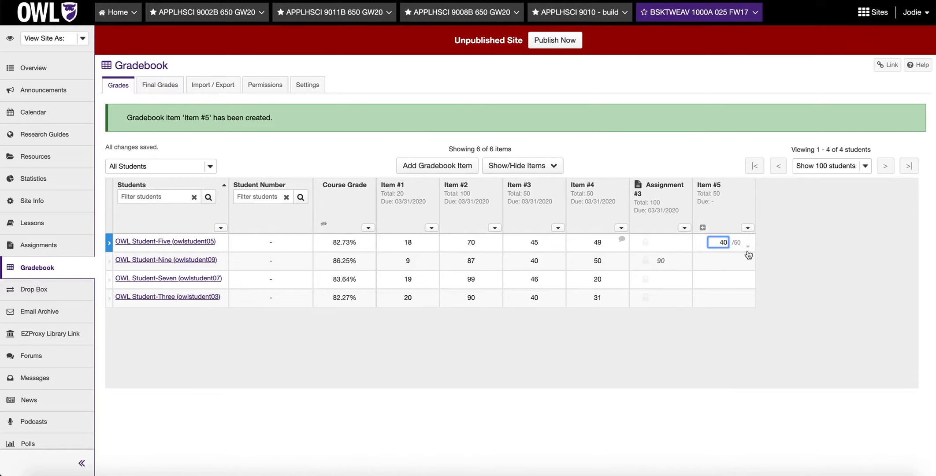
left_click(816, 261)
- Clear the first student's score in Item #5
double_click(724, 199)
key("BackSpace")
left_click(769, 213)
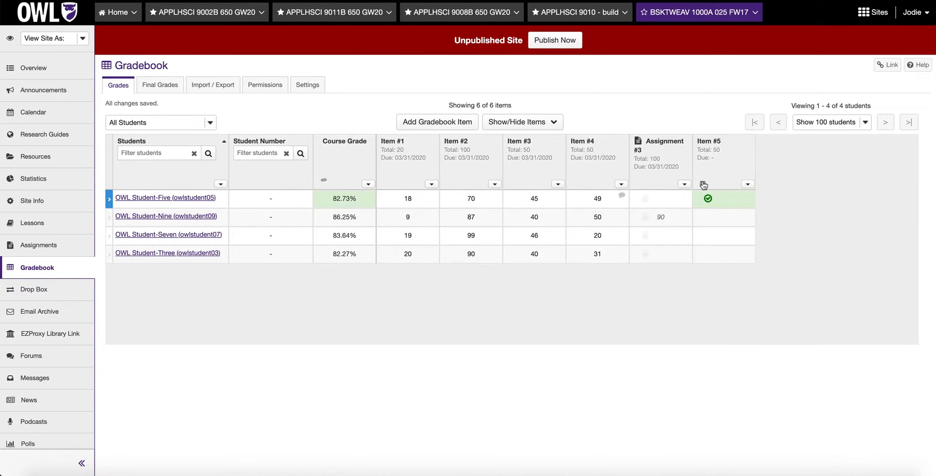
- Edit Item #5 to be due 03/31/2020, with no extra credit and excluded from course grade calculations, keeping it released to students
left_click(704, 184)
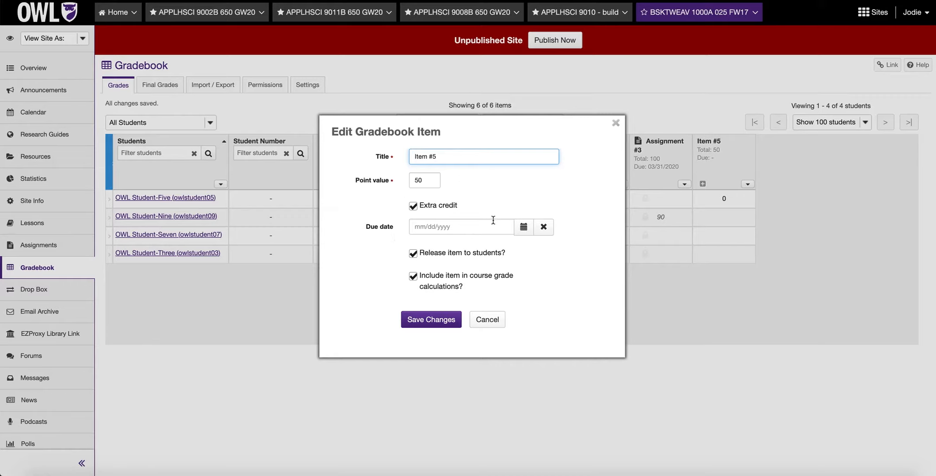
left_click(523, 228)
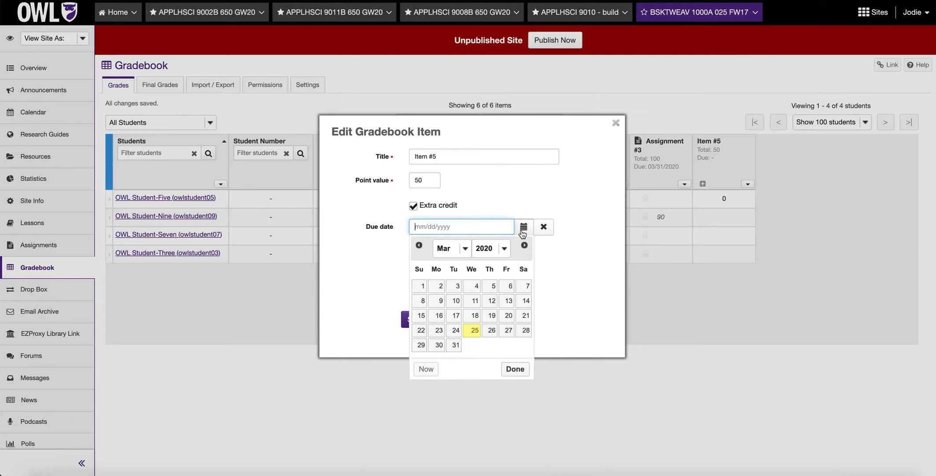
left_click(455, 346)
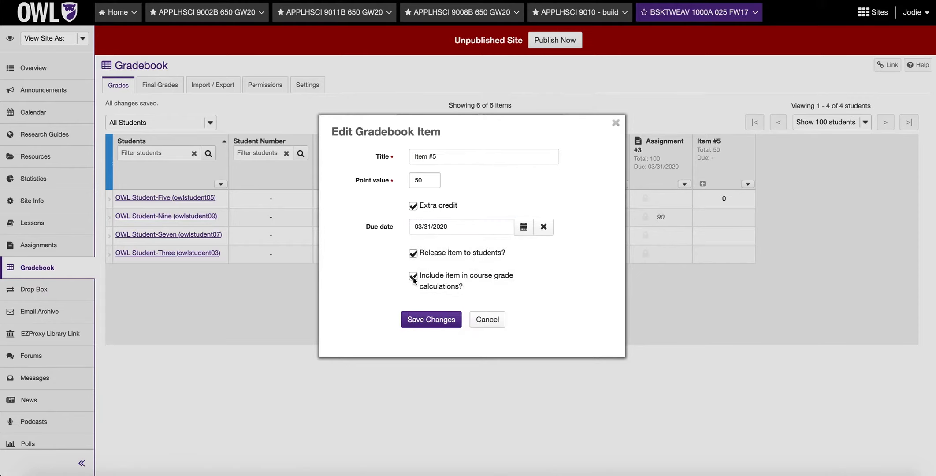
left_click(413, 255)
left_click(413, 254)
left_click(431, 320)
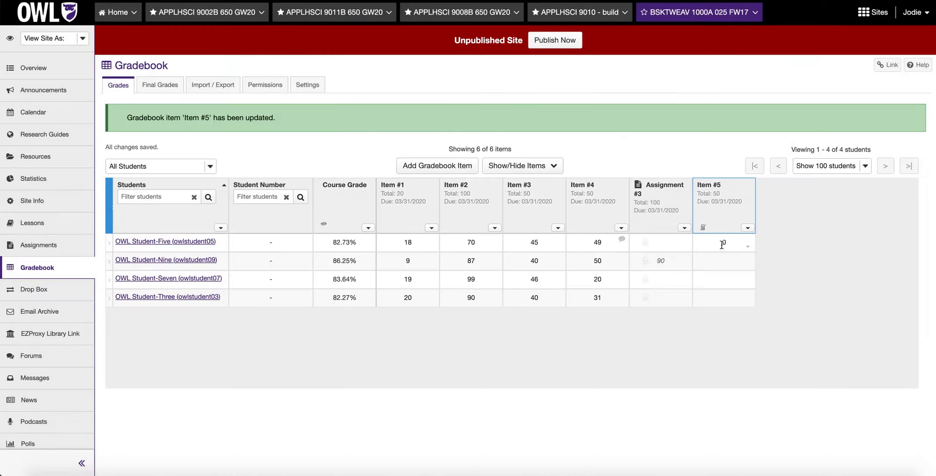
- Enter 40 again as the first student's score for the updated Item #5
left_click(720, 243)
type("40")
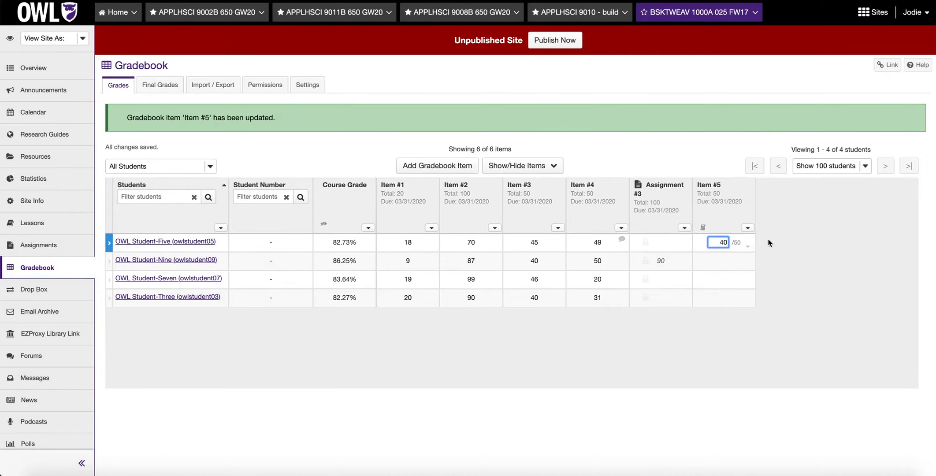
key("Return")
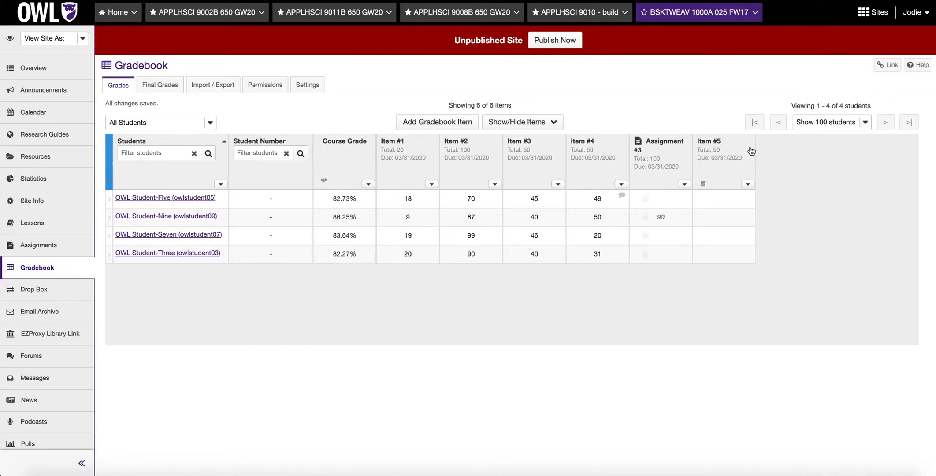
- Move the Item #5 column ahead of Assignment #3 and look over its item details without changing them
left_click_drag(751, 151, 681, 150)
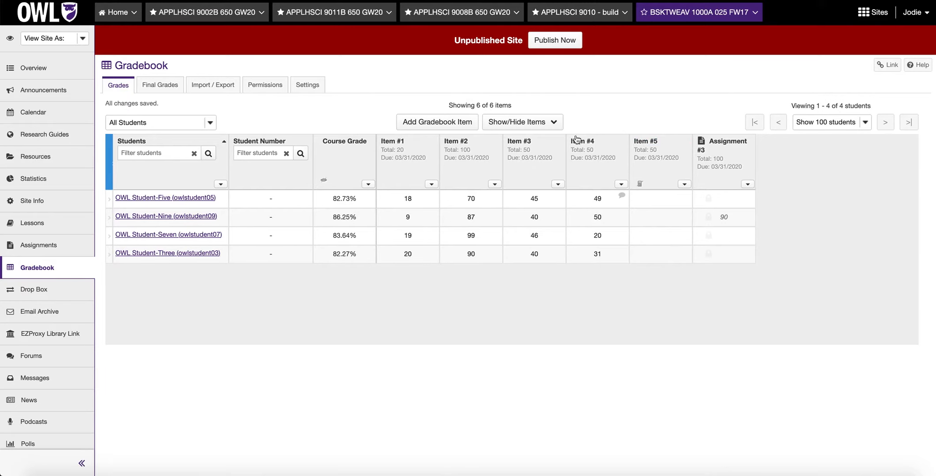
left_click(684, 184)
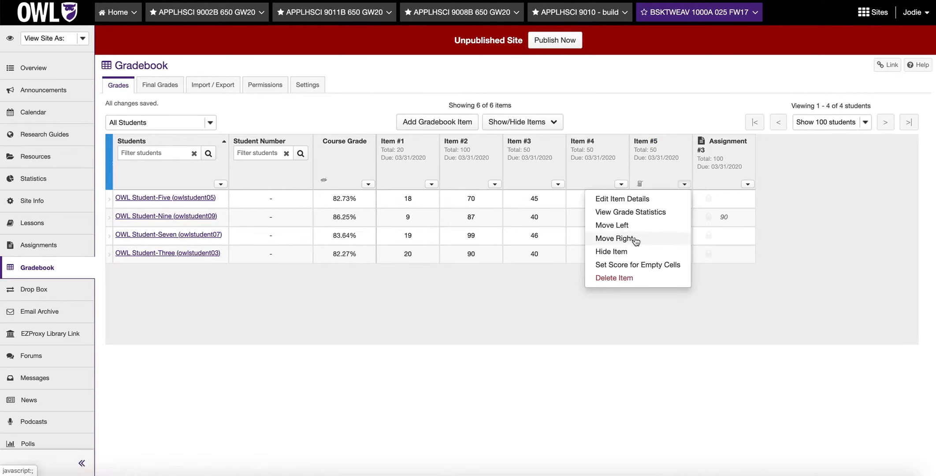
left_click(667, 200)
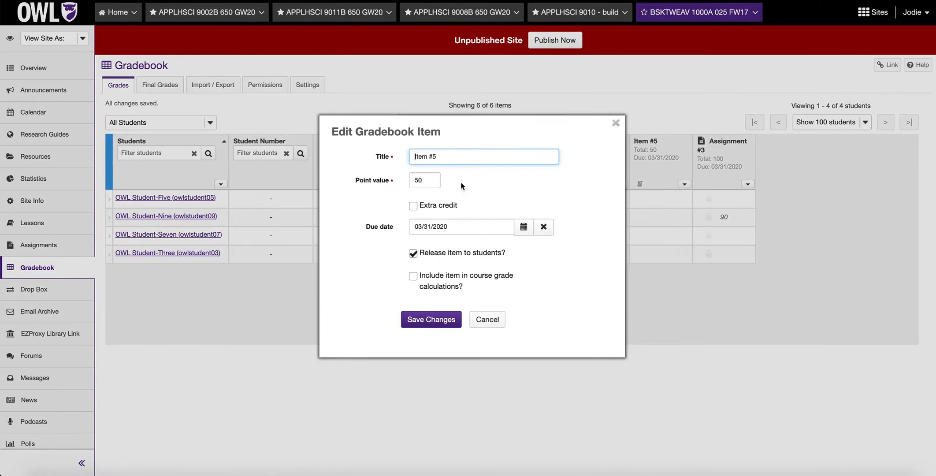
left_click(488, 320)
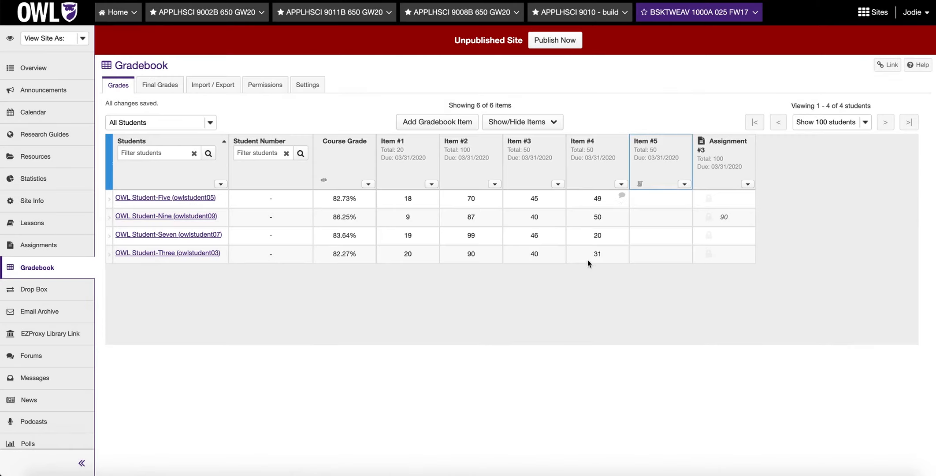
- View the grade statistics for Item #4
left_click(621, 185)
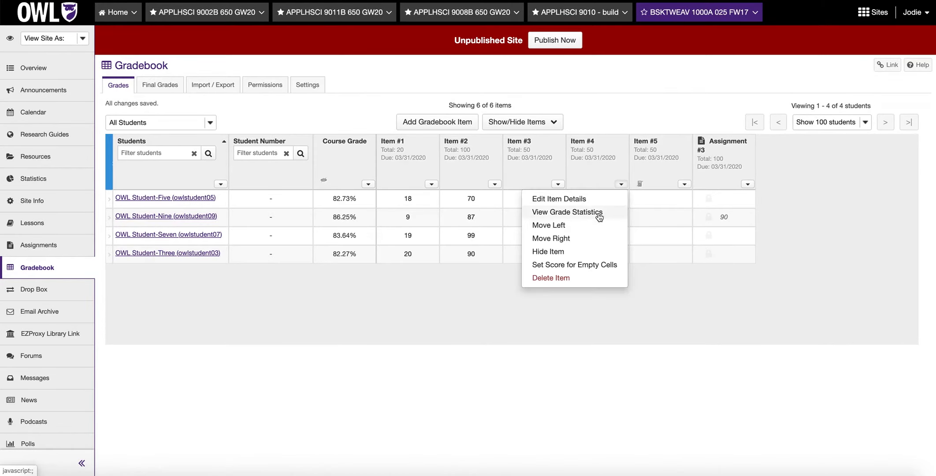
left_click(569, 212)
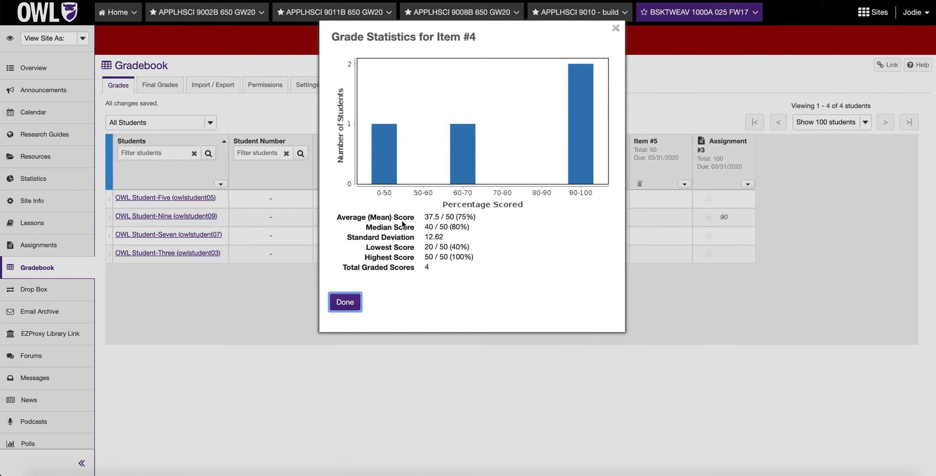
- Hide the Item #5 column and show it again
left_click(684, 184)
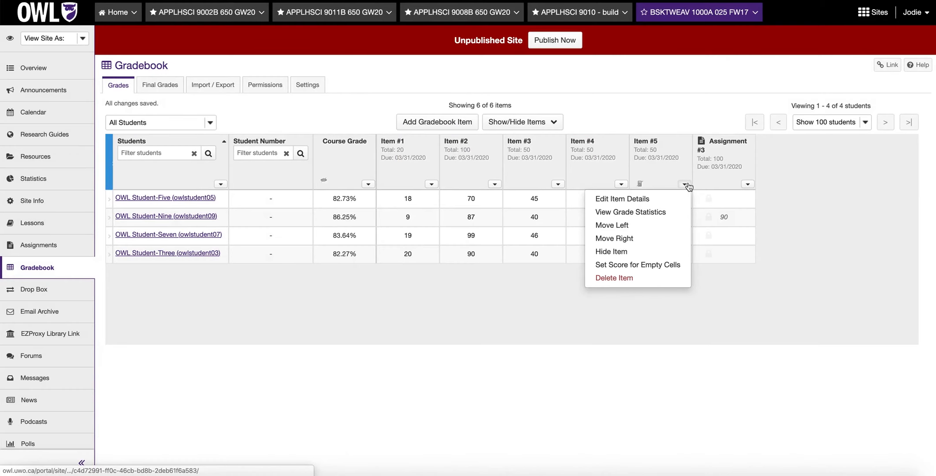
left_click(634, 254)
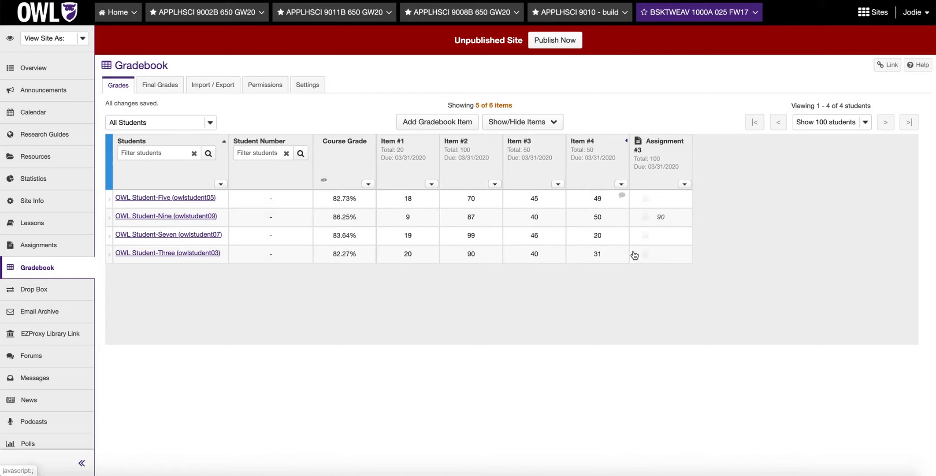
left_click(625, 141)
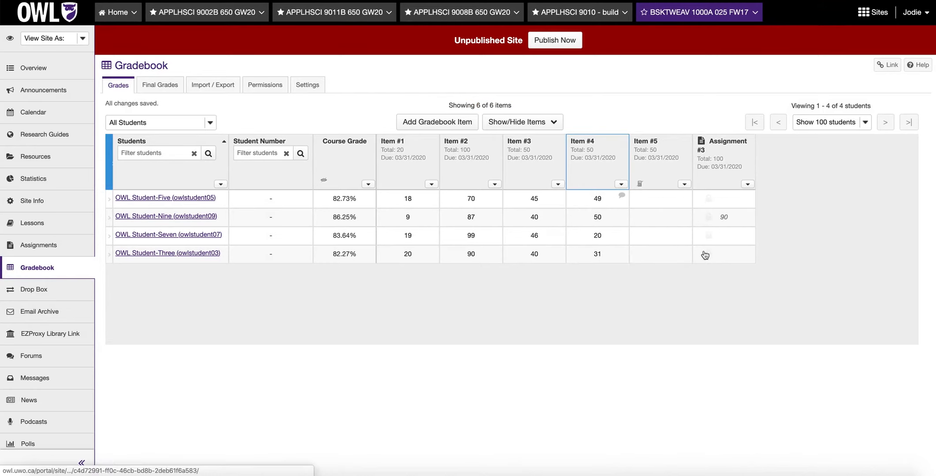
- Set the score for empty cells in Item #5 to 30 for All Students
left_click(684, 183)
left_click(663, 266)
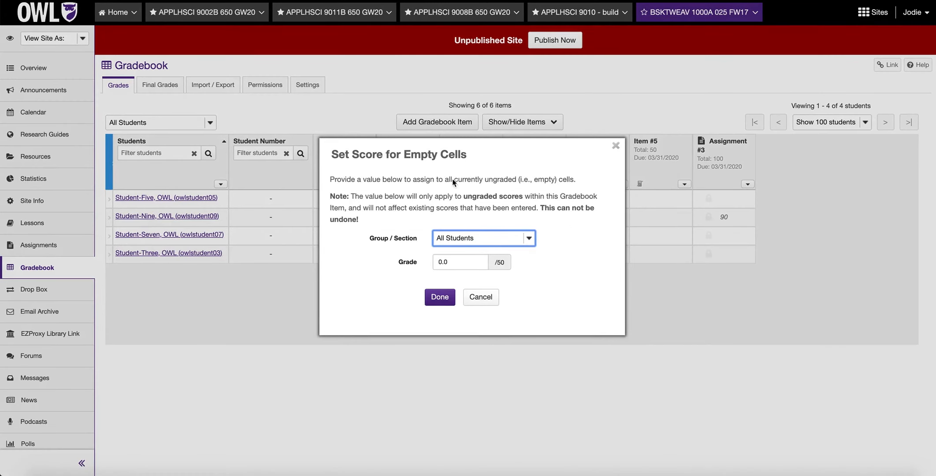
left_click(528, 238)
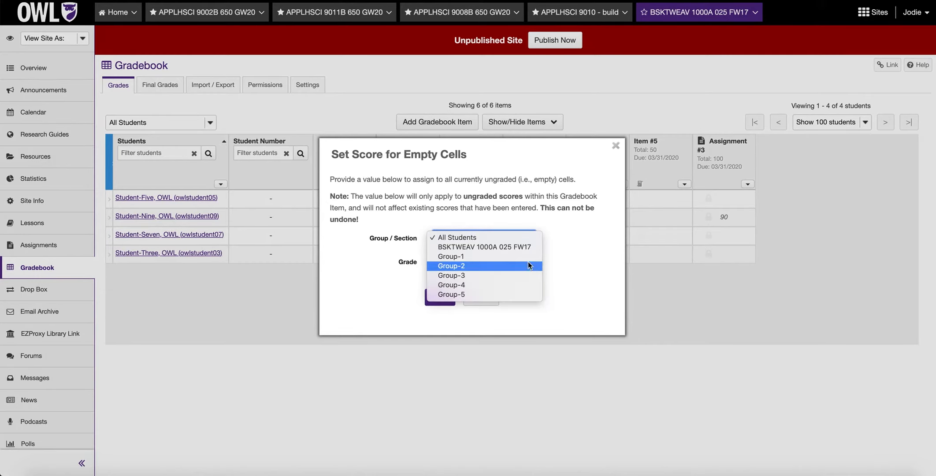
left_click(571, 256)
left_click(465, 266)
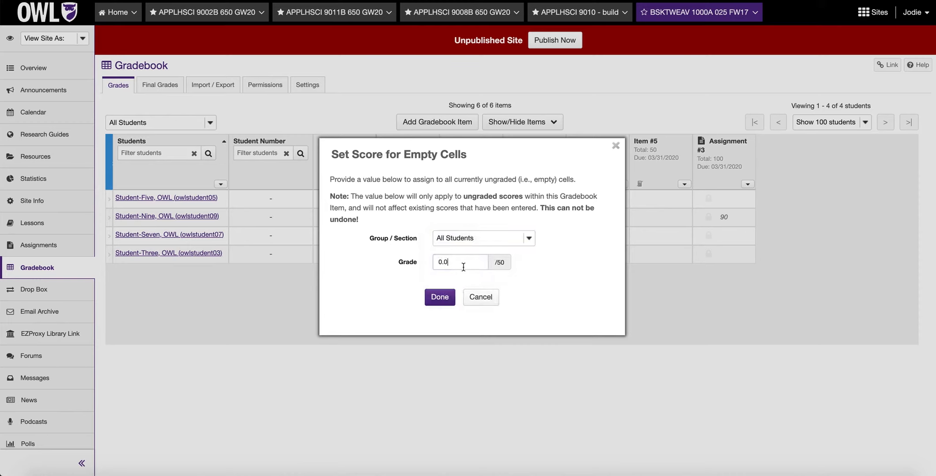
left_click_drag(481, 257, 372, 252)
type("30")
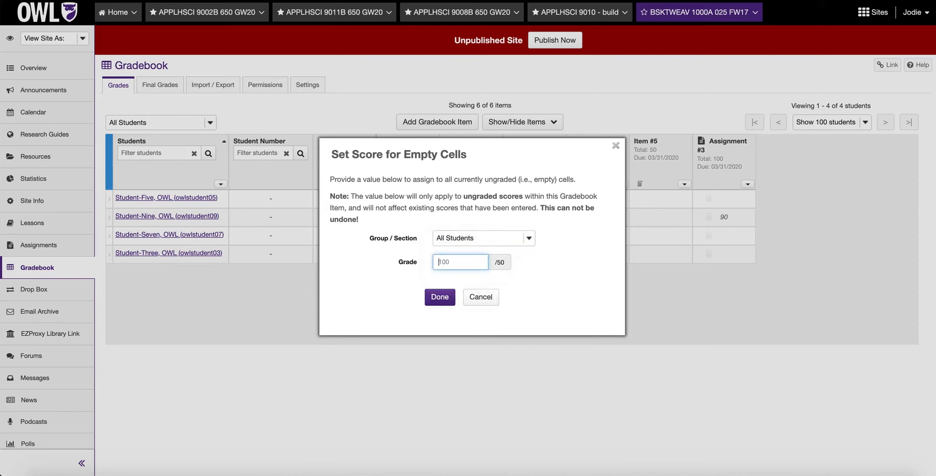
left_click(435, 303)
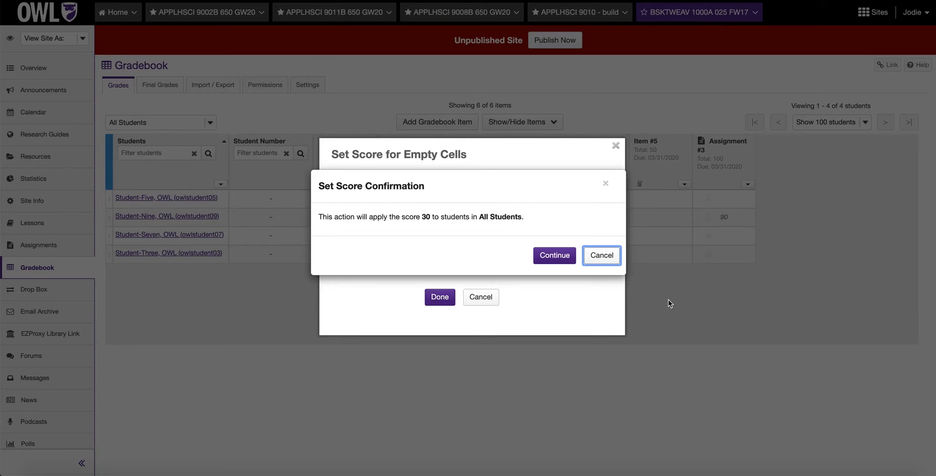
left_click(551, 257)
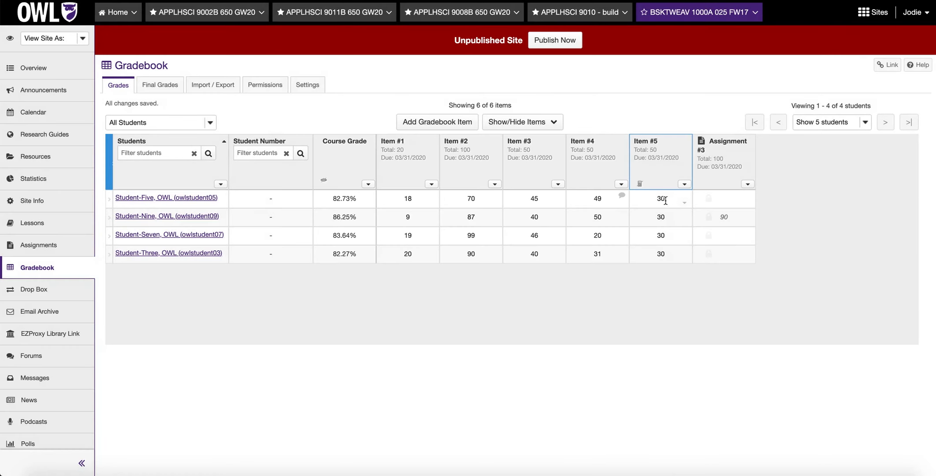
- Delete Item #5 from the gradebook
left_click(685, 184)
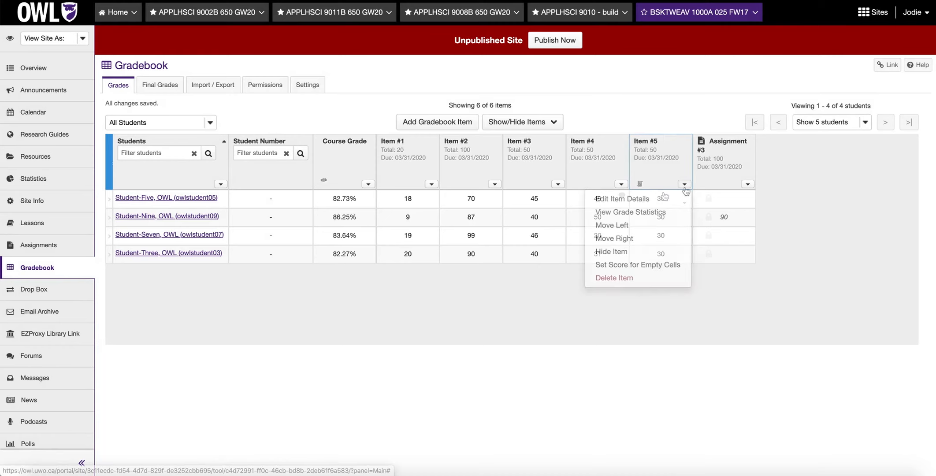
left_click(664, 283)
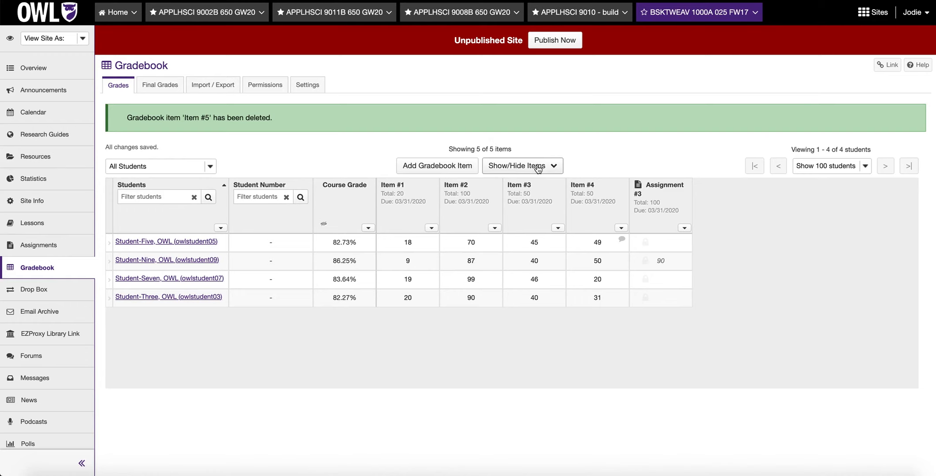
left_click(538, 170)
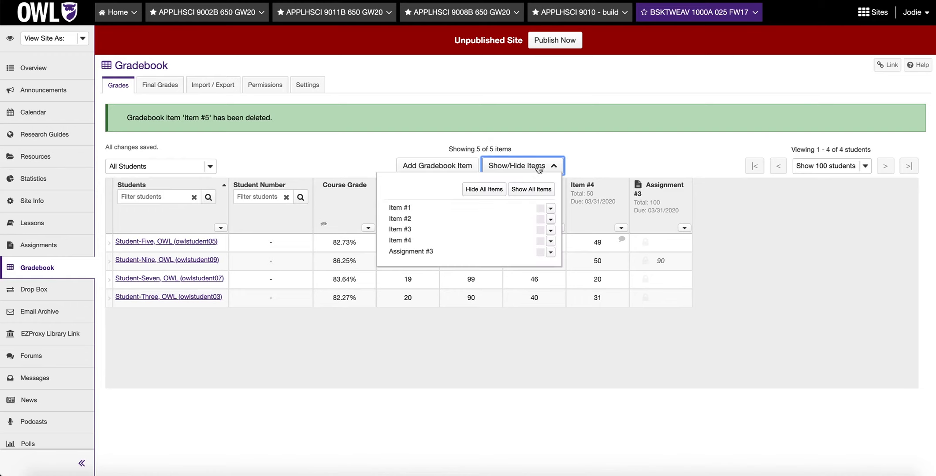
left_click(600, 162)
left_click(621, 227)
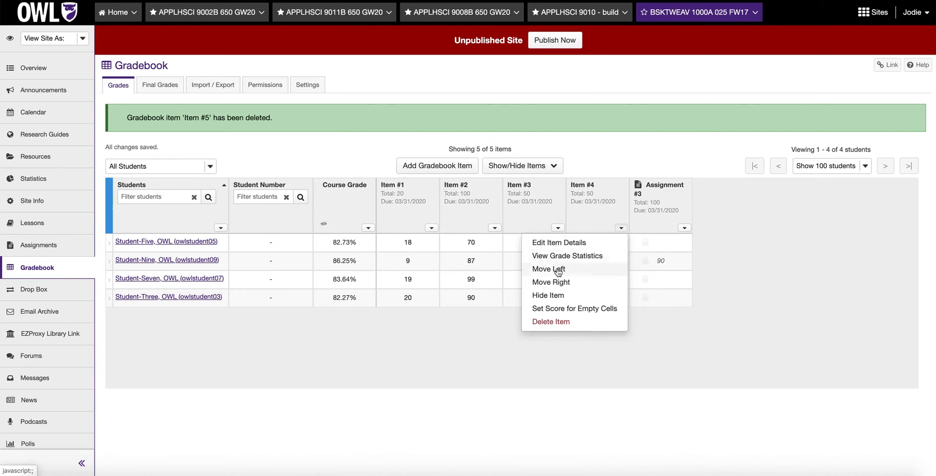
left_click(600, 356)
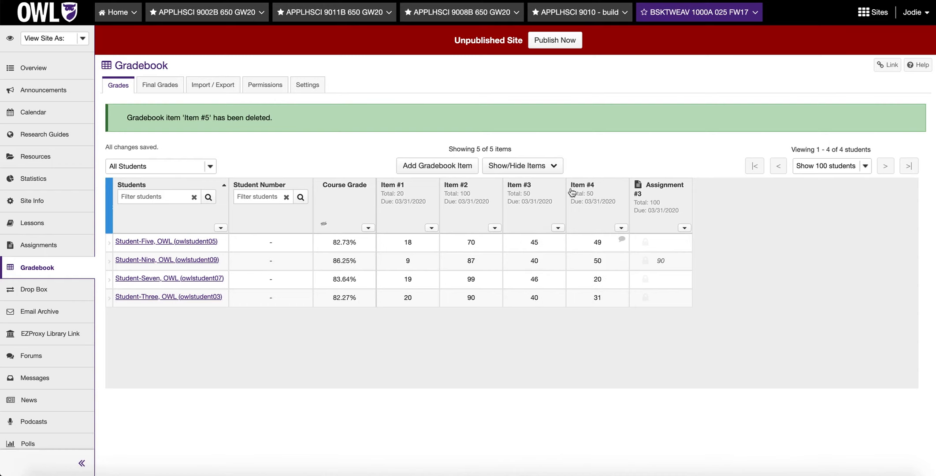
- Show only Item #2 in the gradebook, hiding all other items
left_click(519, 173)
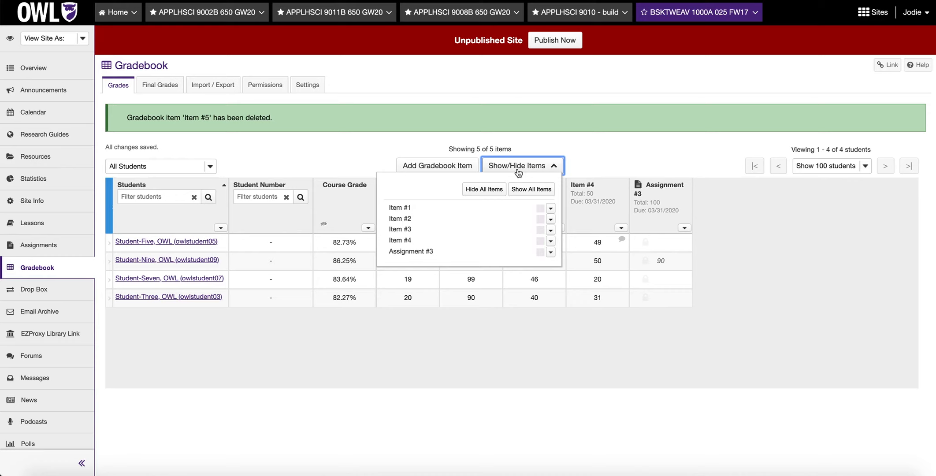
left_click(551, 219)
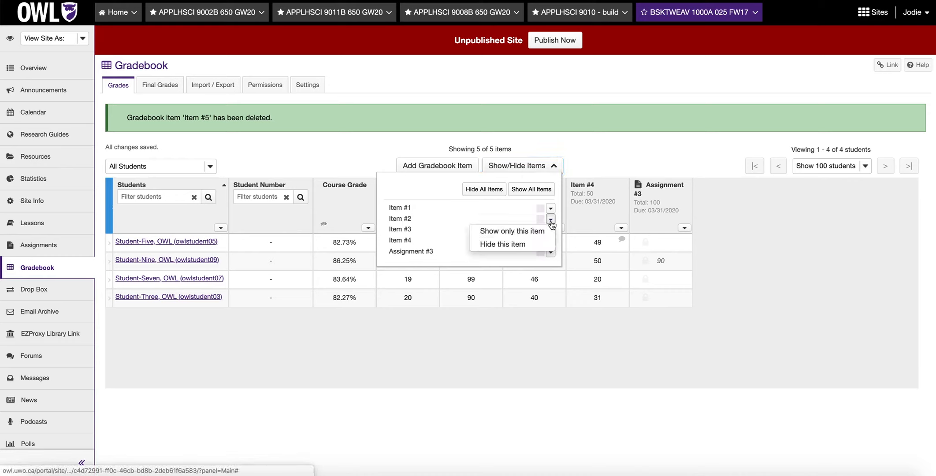
left_click(524, 231)
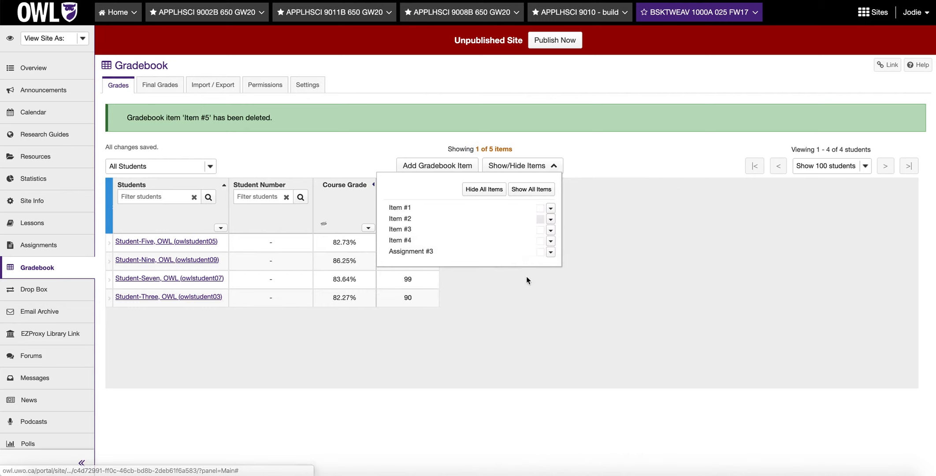
left_click(513, 330)
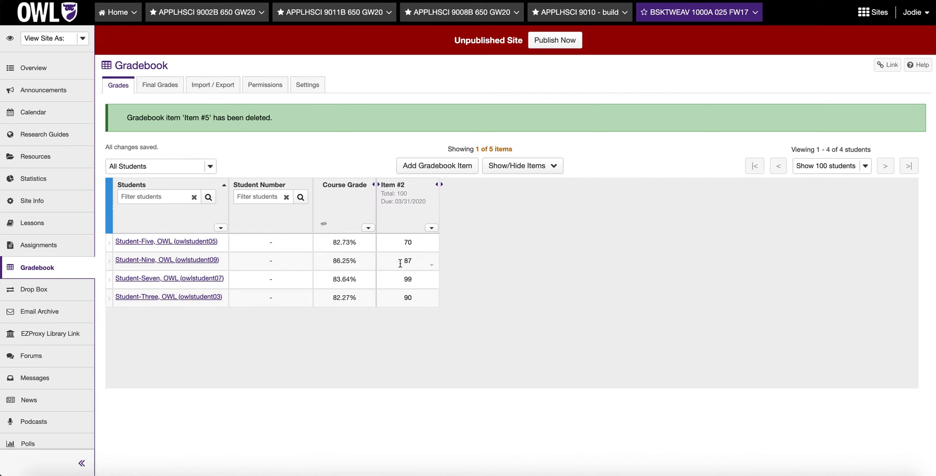